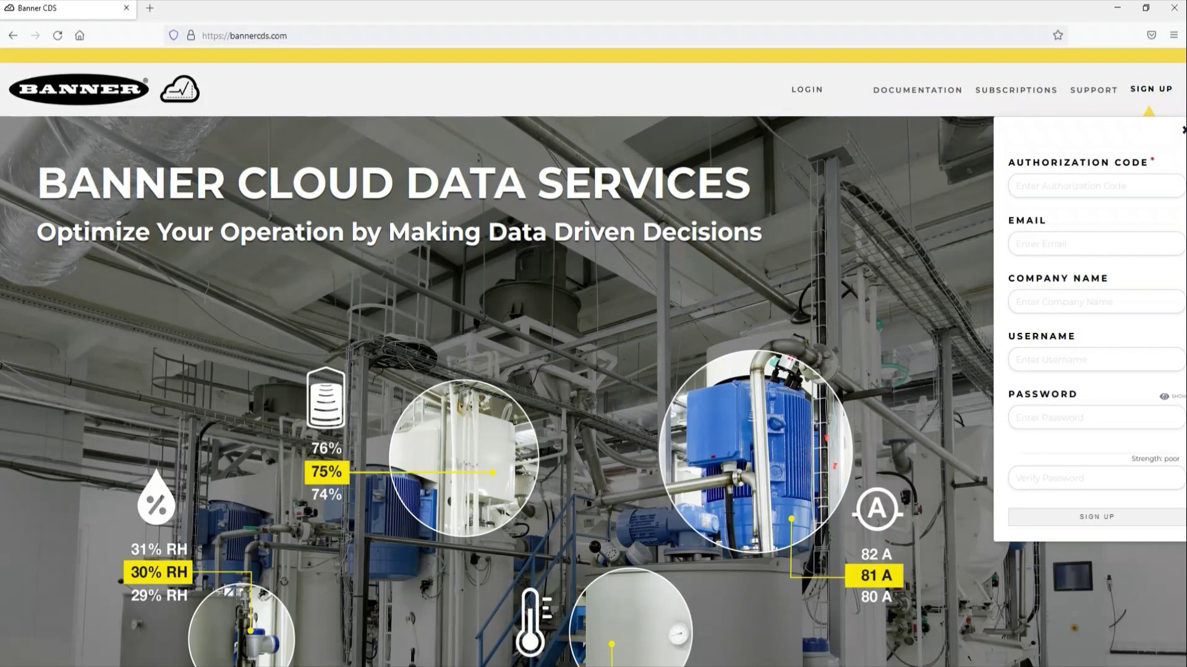
Open the sign-up form and start in its Authorization Code field.
left_click(1051, 185)
Fill in the authorization code, e-mail, company name, password and its confirmation, then submit the sign-up.
type("XXXXXXX")
left_click(1095, 244)
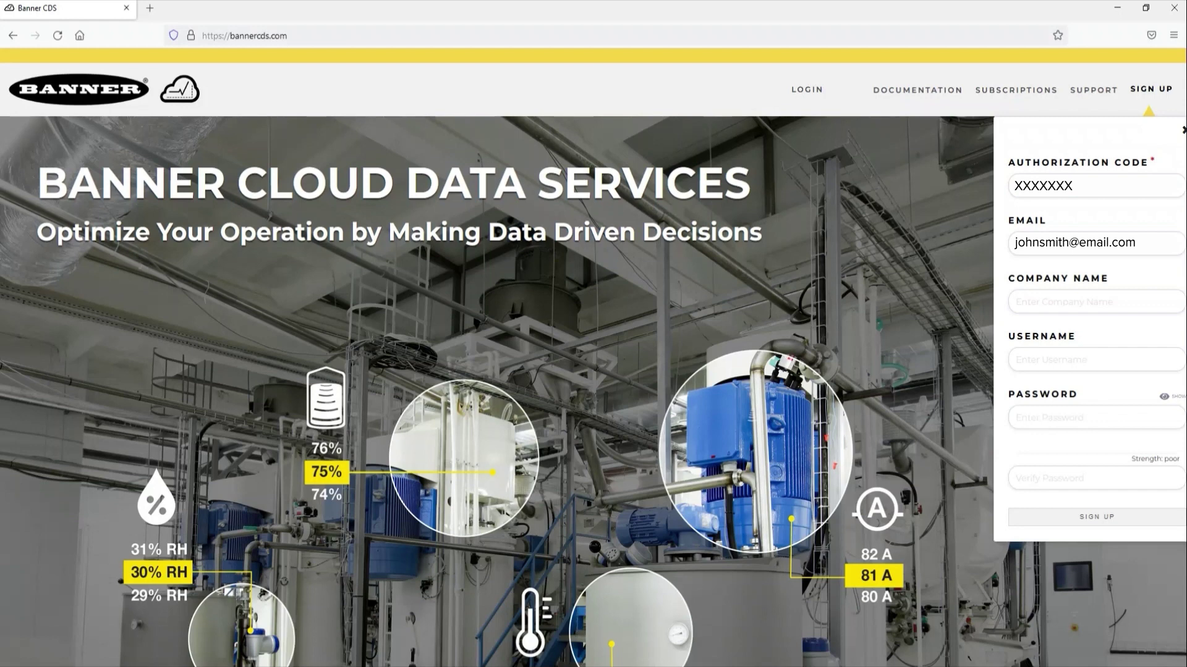
left_click(1096, 302)
type("XXXXXXXXXXXXXX")
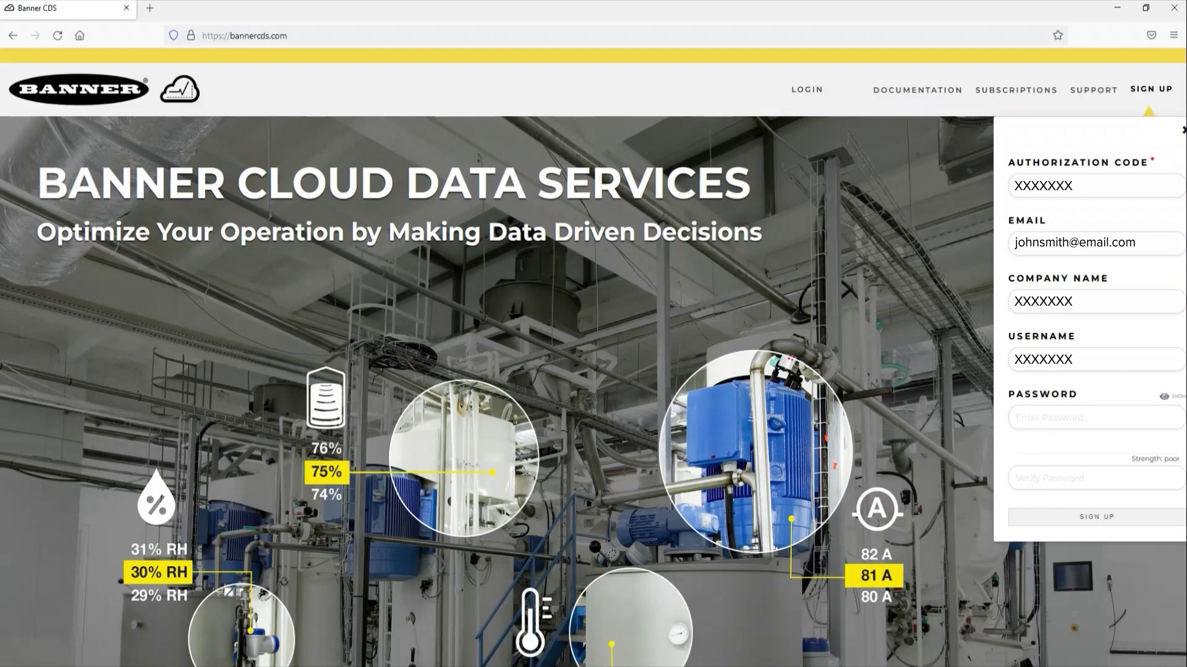
left_click(1096, 417)
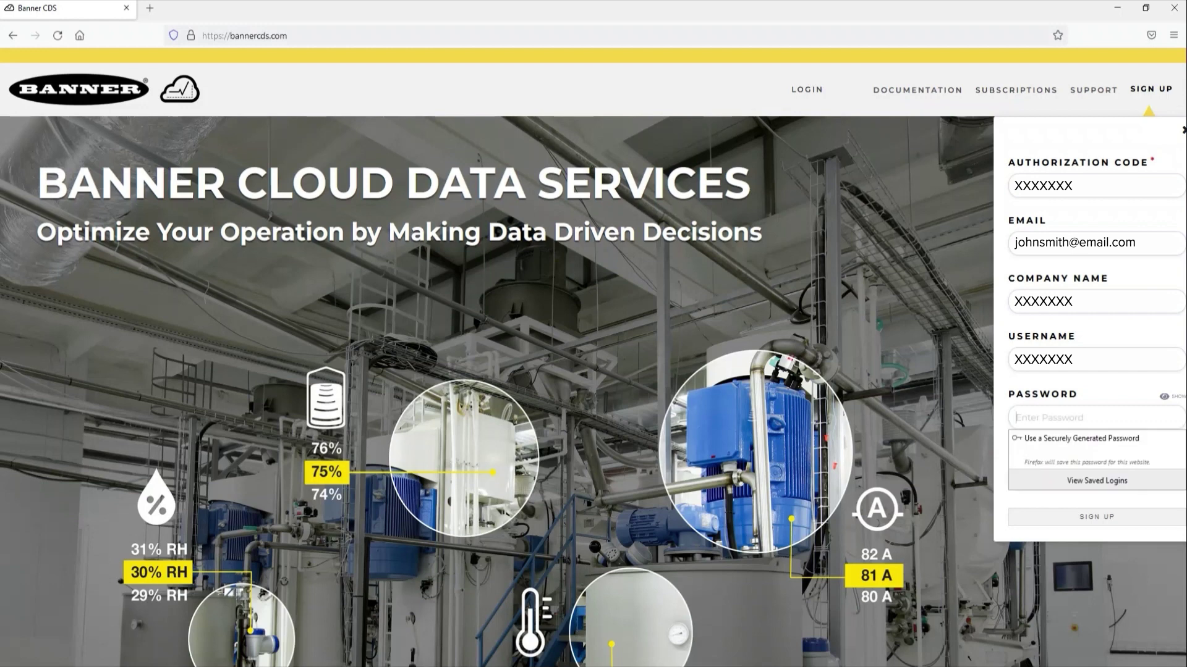
type("XXXXXXXX")
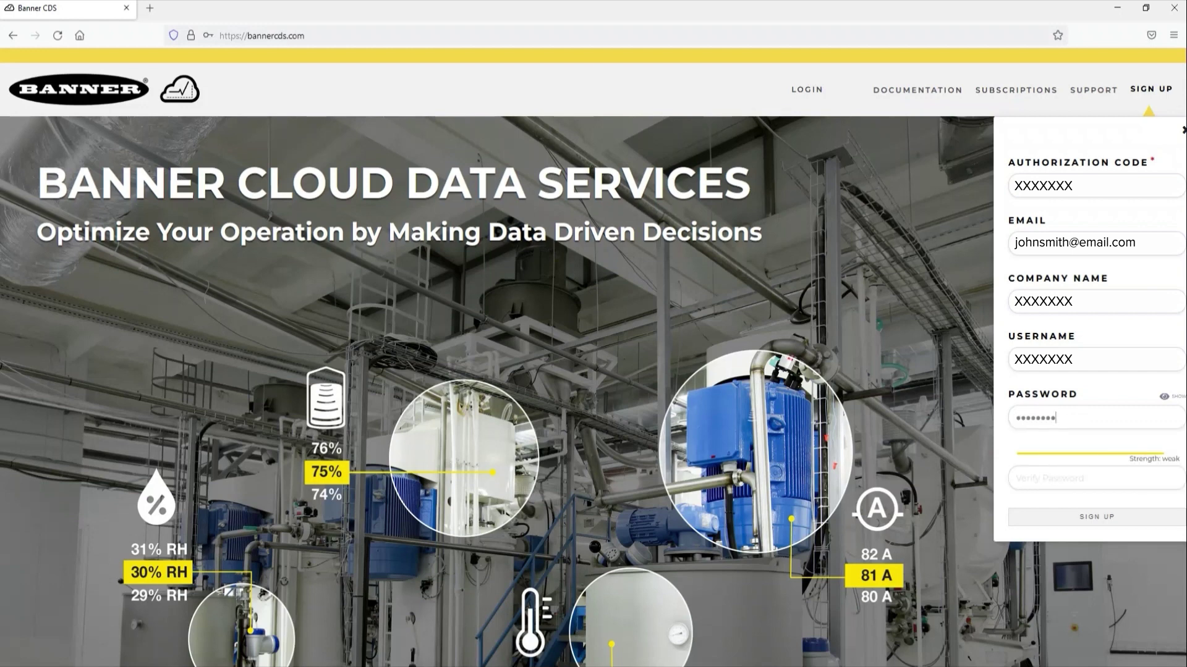
type("XX")
left_click(1096, 478)
type("XXXXXXXX")
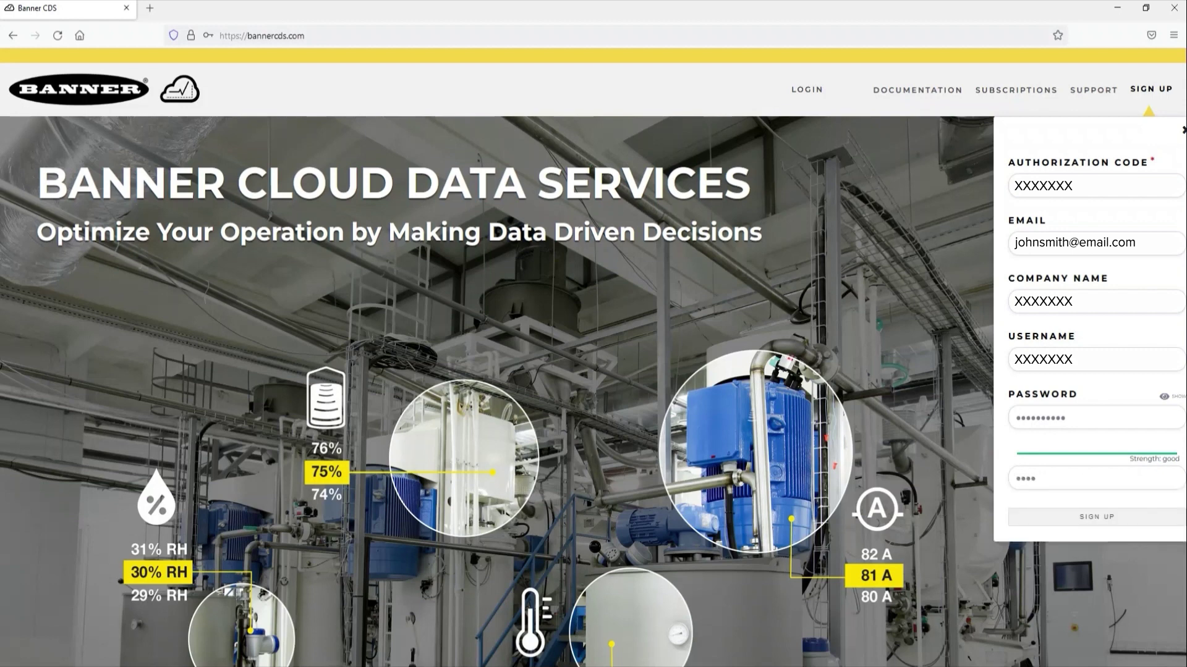
type("XX")
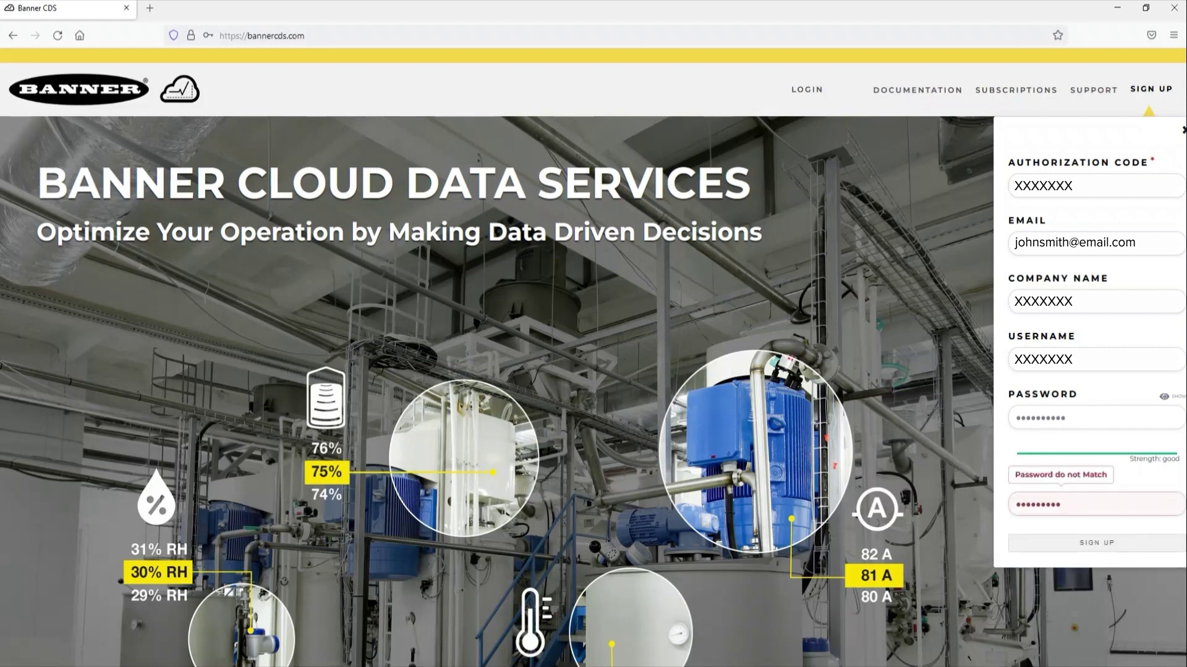
key("Return")
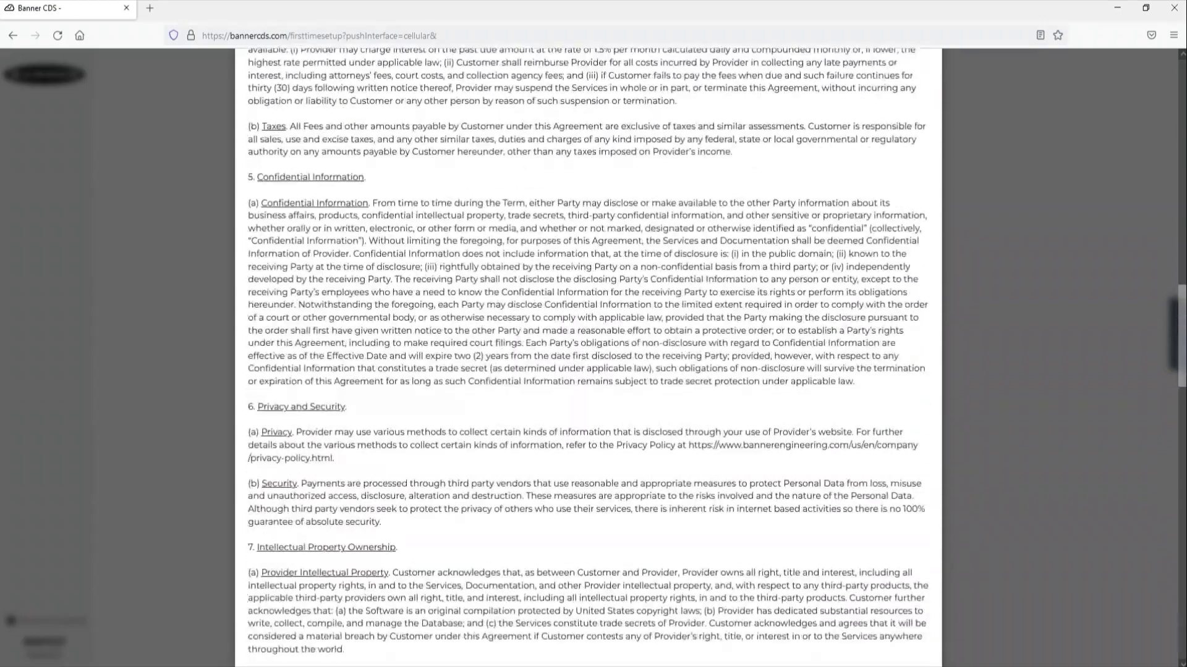
scroll(588, 358, "down", 20)
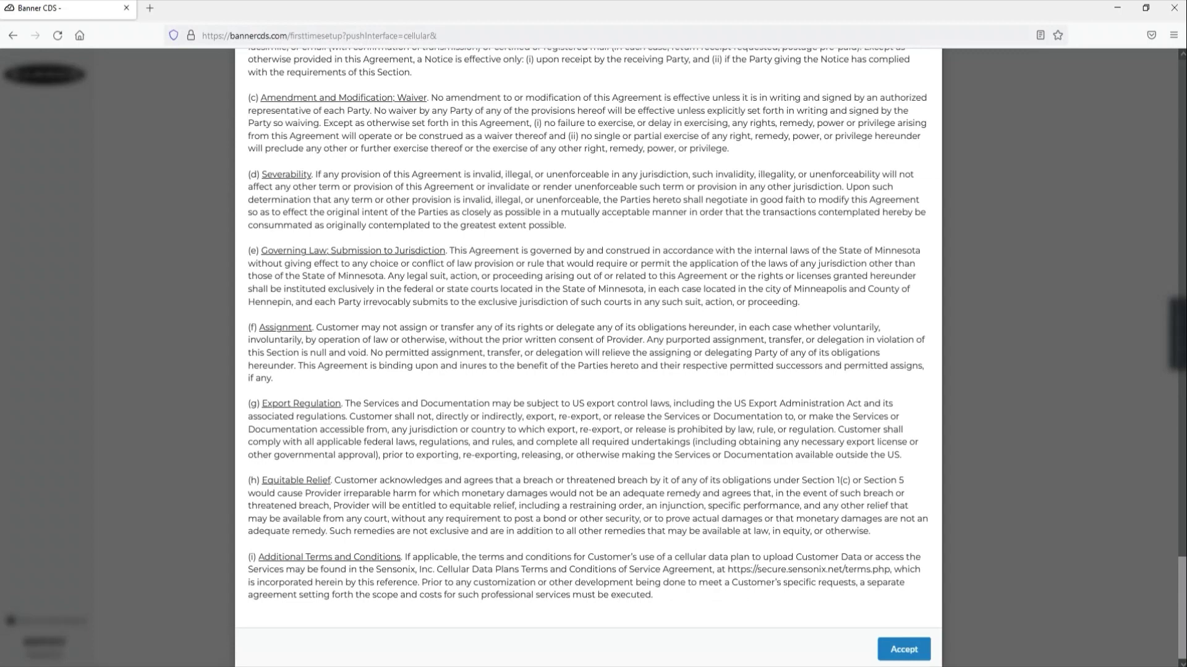
Scroll through the Services Access and Use Agreement and accept it.
left_click(903, 648)
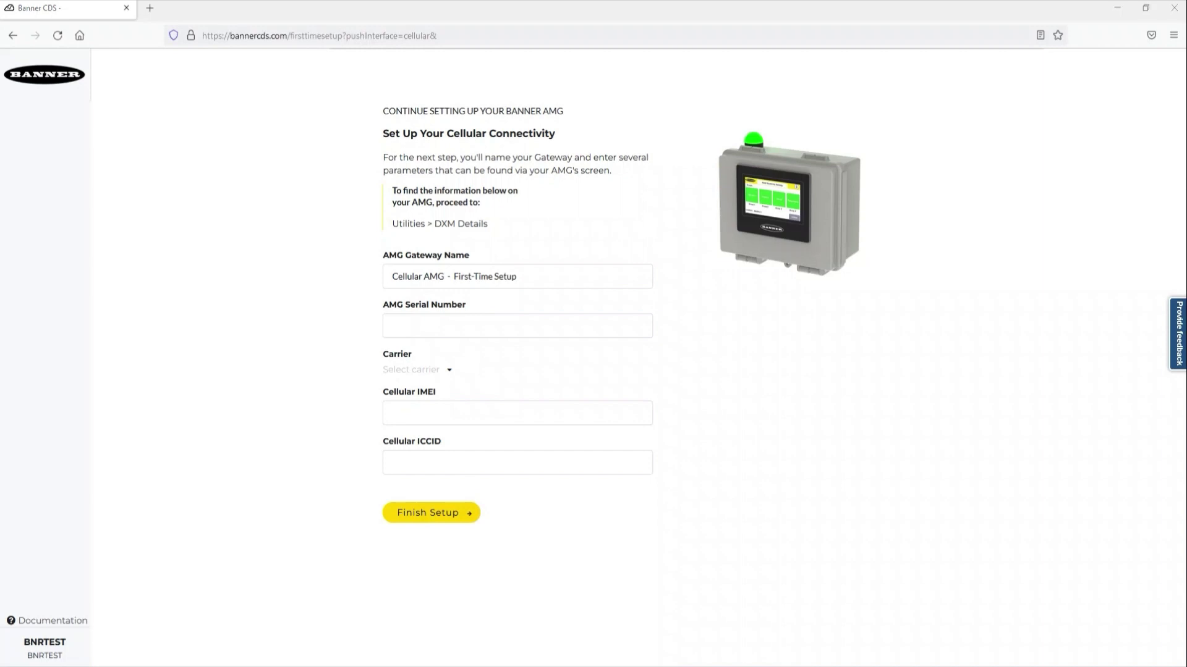
Paste the AMG serial number, choose AT&T, paste the IMEI and ICCID, and finish setup.
left_click(396, 325)
key("ctrl+v")
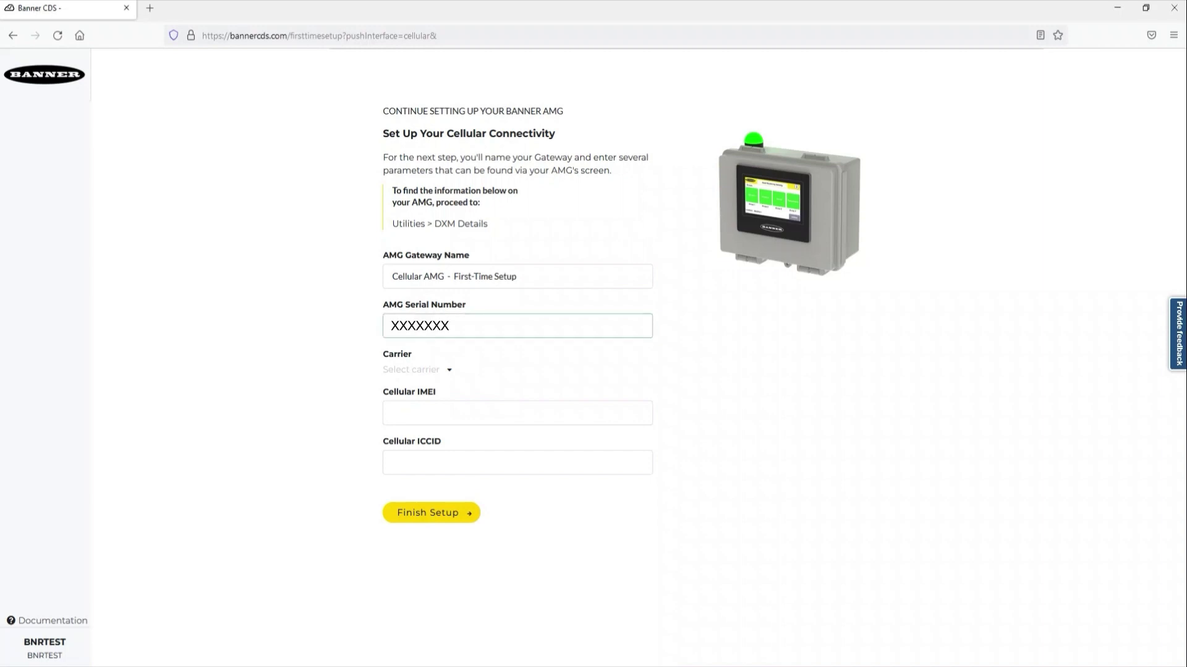
left_click(413, 370)
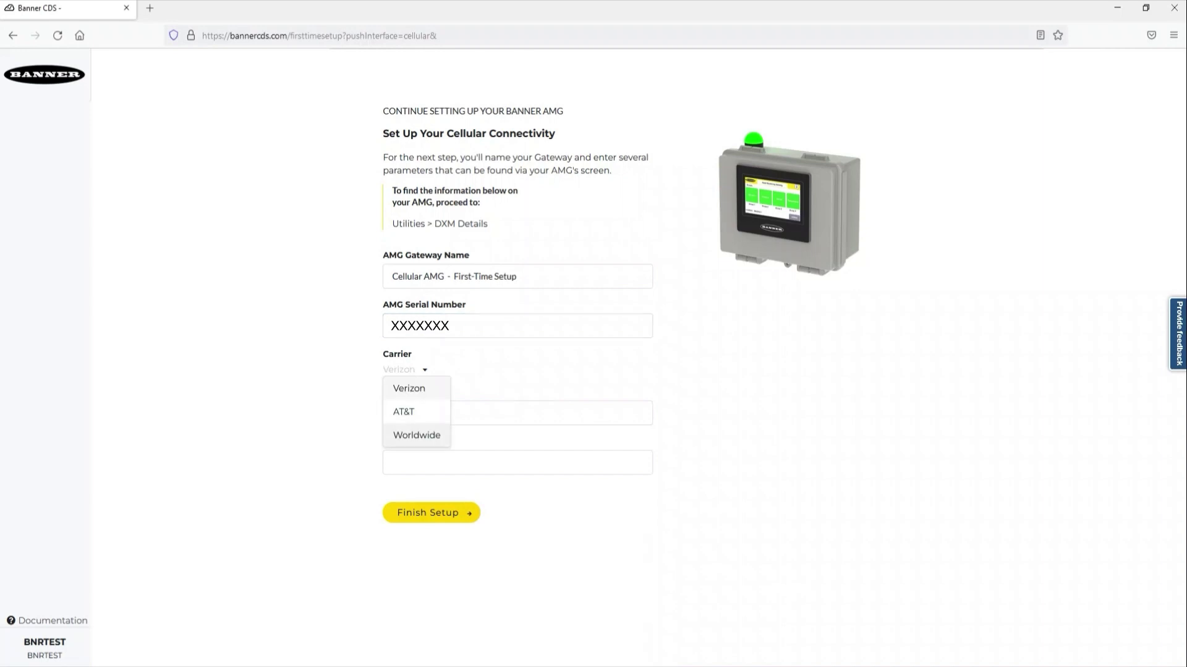
left_click(404, 411)
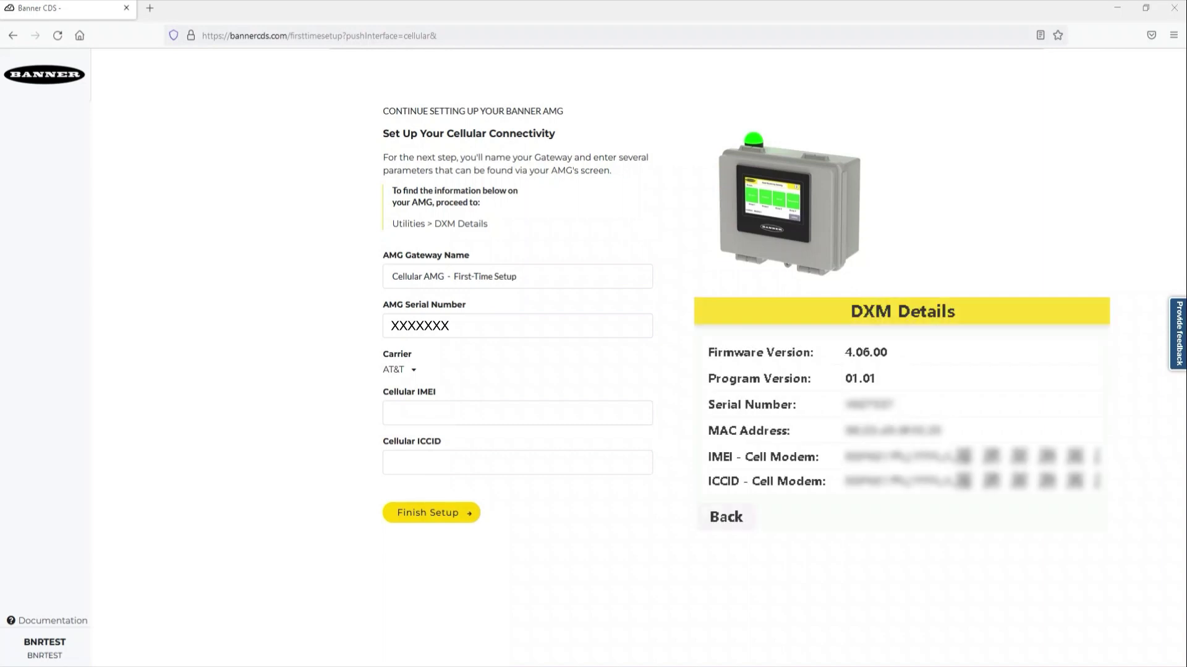
left_click(517, 412)
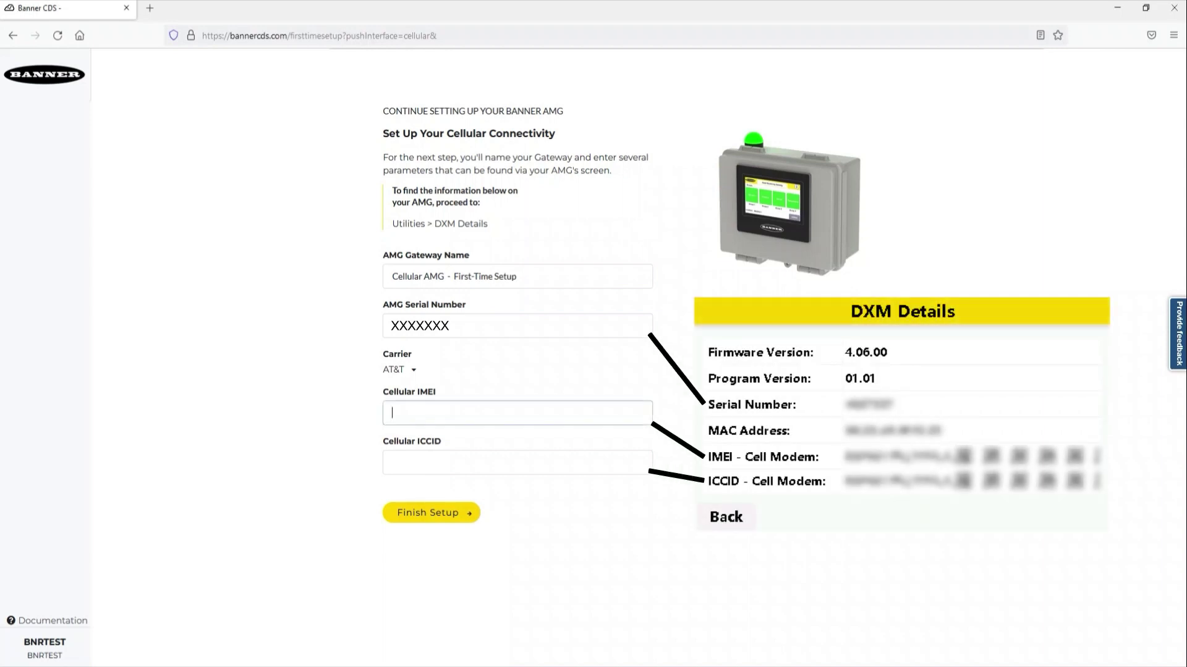
type("XXXXXXX")
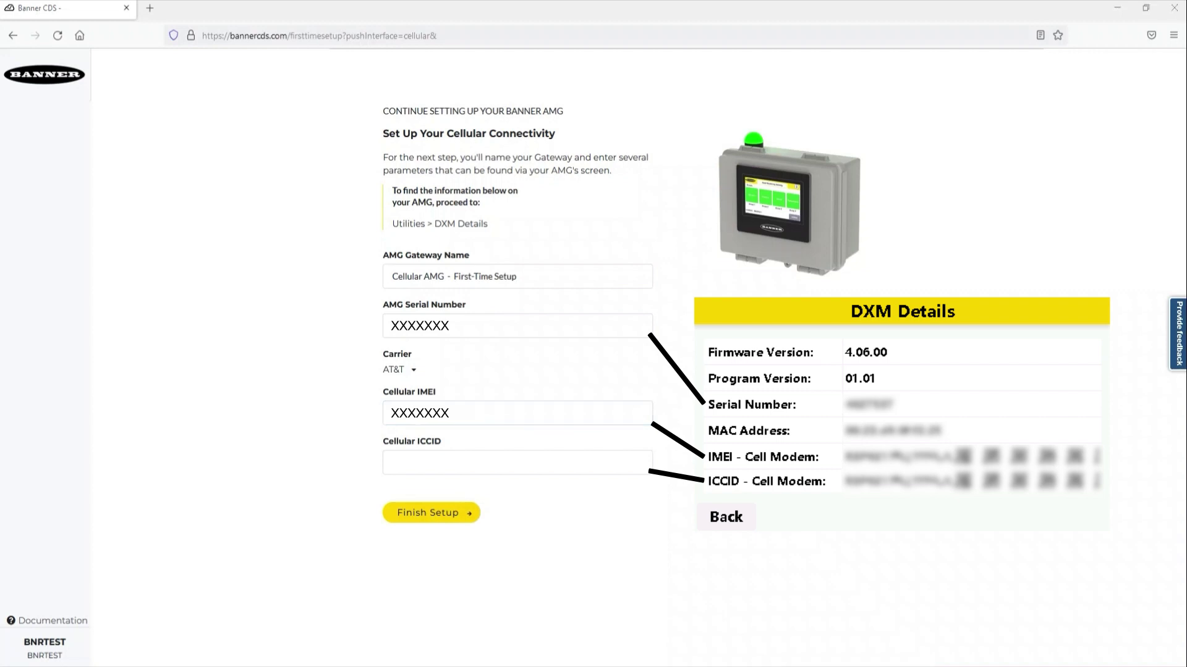
left_click(517, 462)
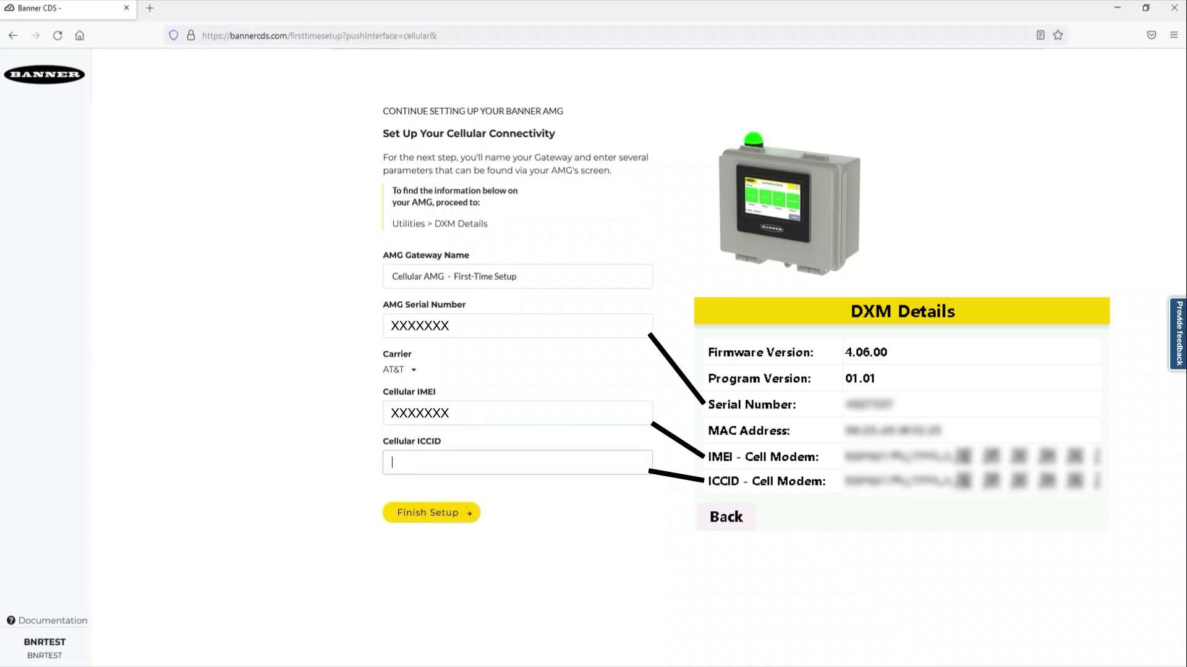
type("XXXXXXX")
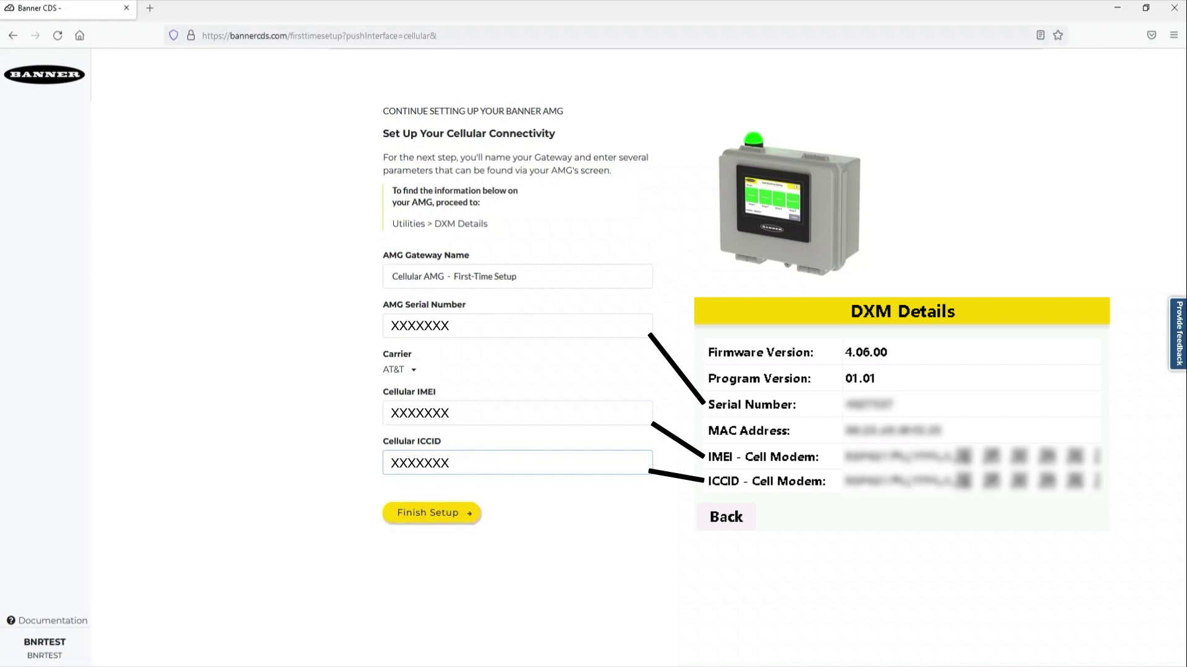
left_click(431, 513)
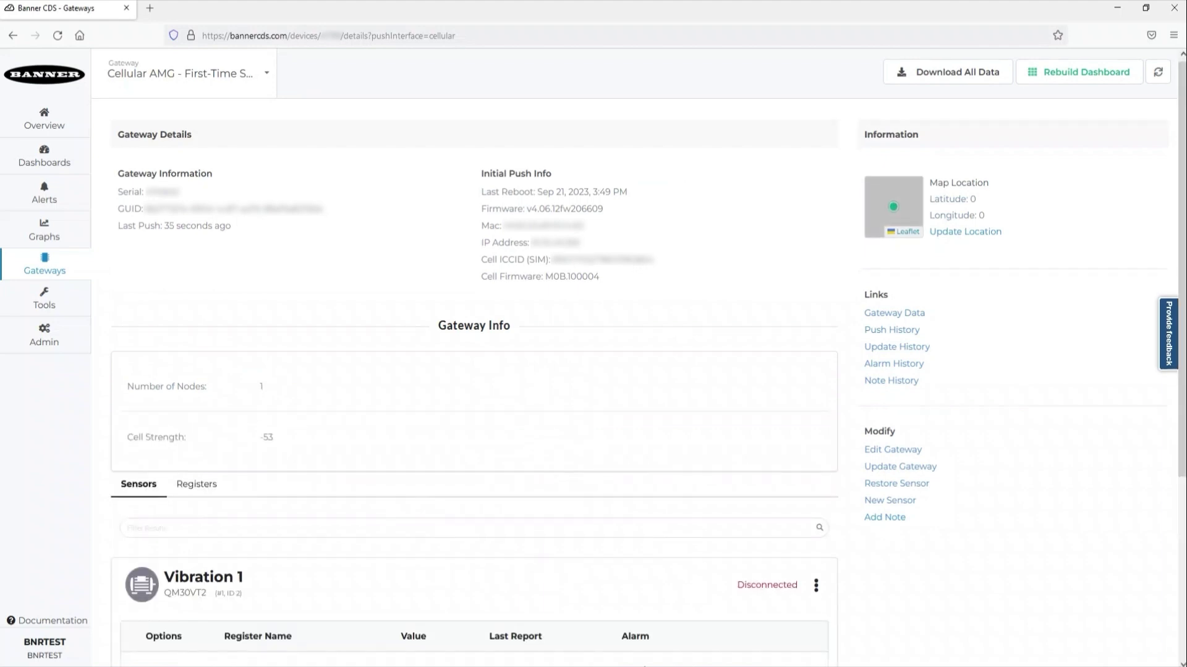
Scroll the refreshed gateway page to confirm Vibration 1 reads 94.05 °F and 0.0044 in/sec ZV.
scroll(618, 371, "down", 5)
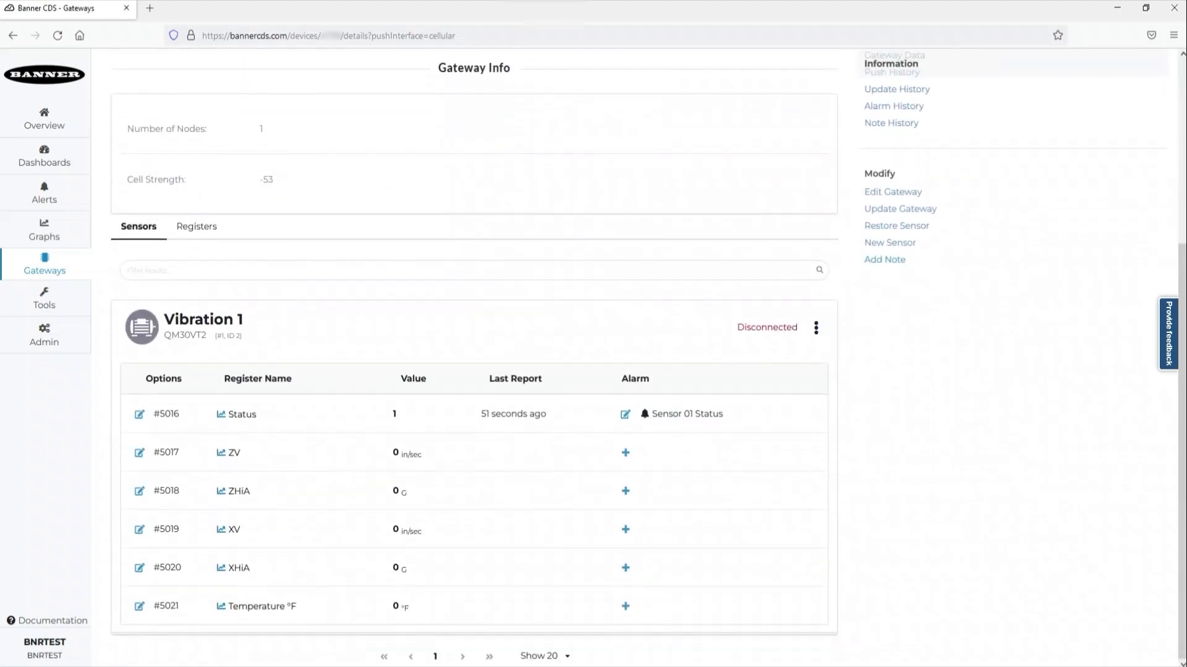
scroll(593, 358, "up", 4)
scroll(618, 352, "up", 1)
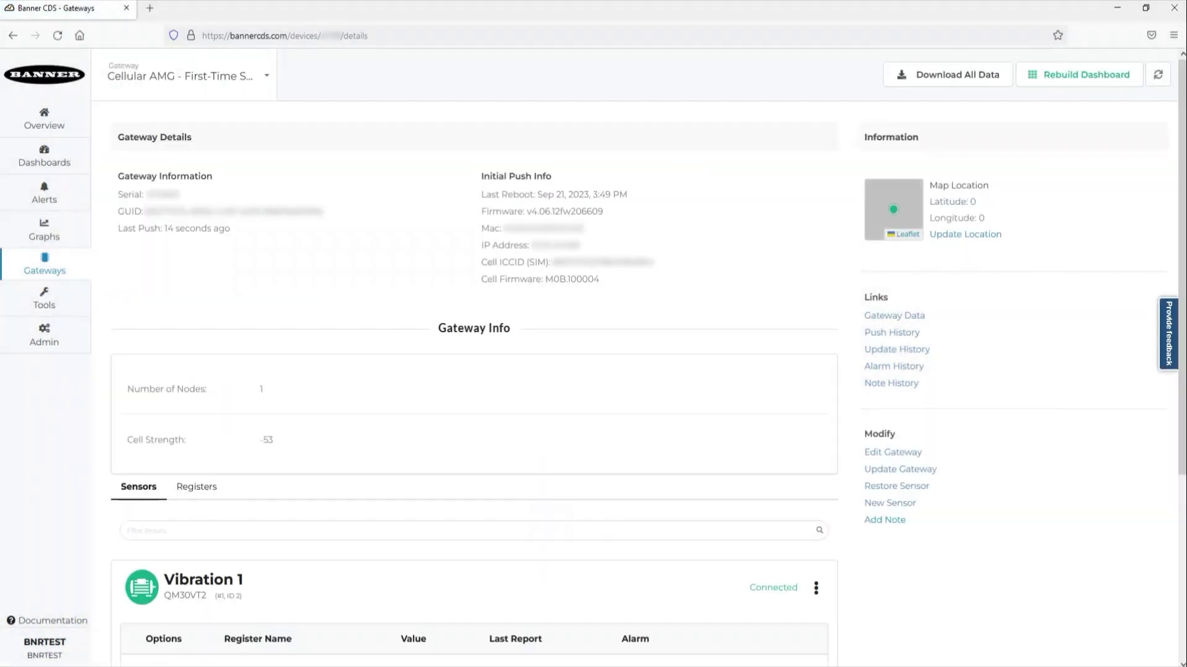
scroll(473, 371, "down", 4)
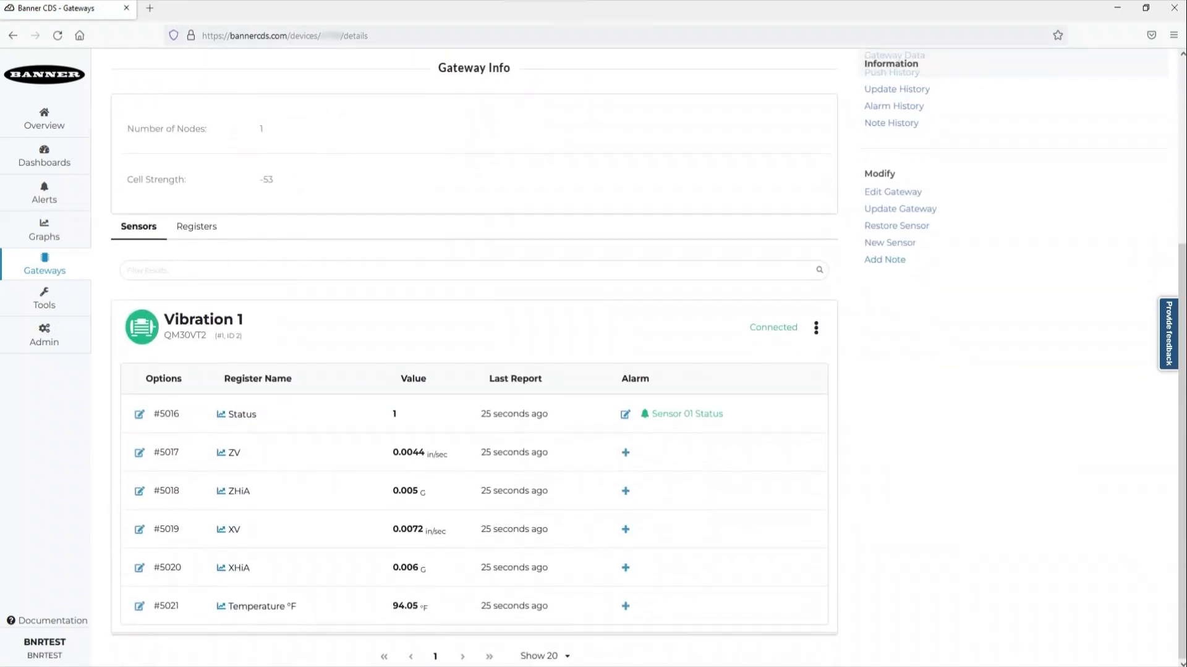
scroll(473, 371, "up", 4)
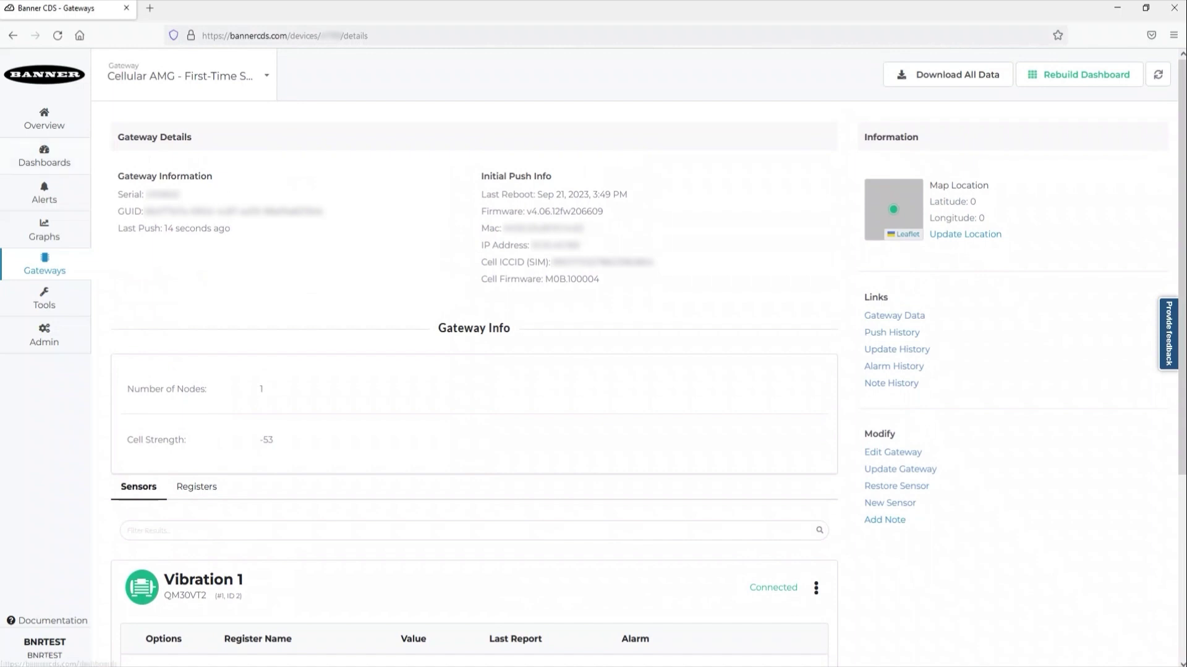
Open the gateway dashboard, view the Vibration 1 ZV, ZHiA, XV, XHiA and temperature charts, then close them.
left_click(45, 156)
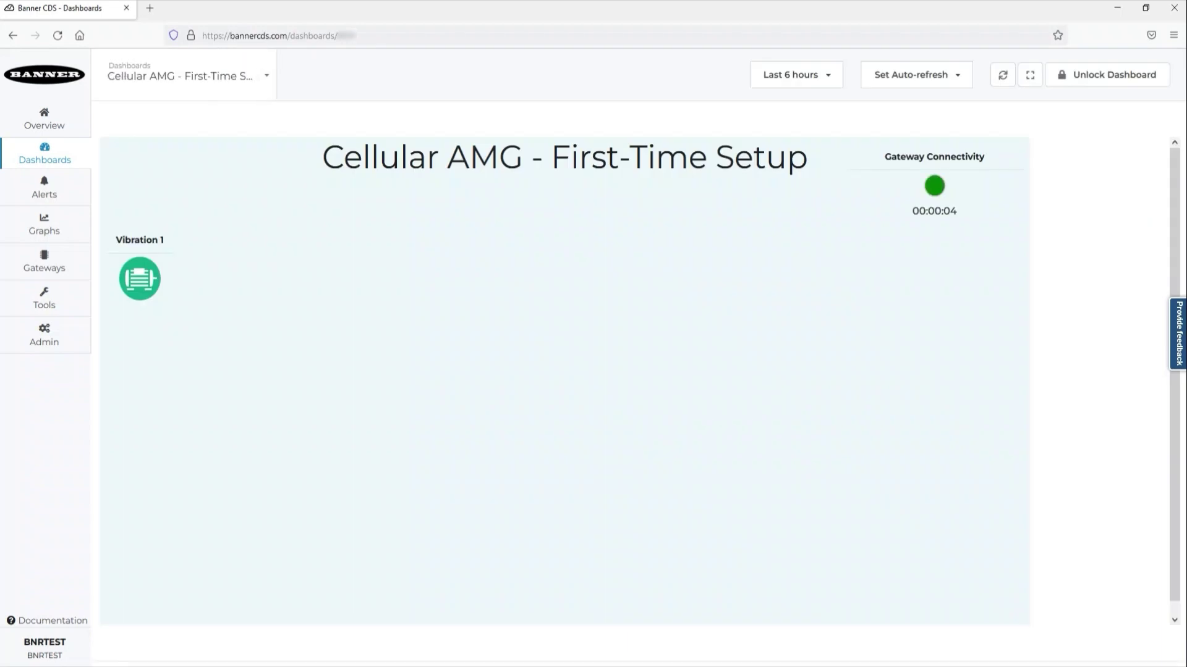
left_click(140, 279)
left_click(261, 578)
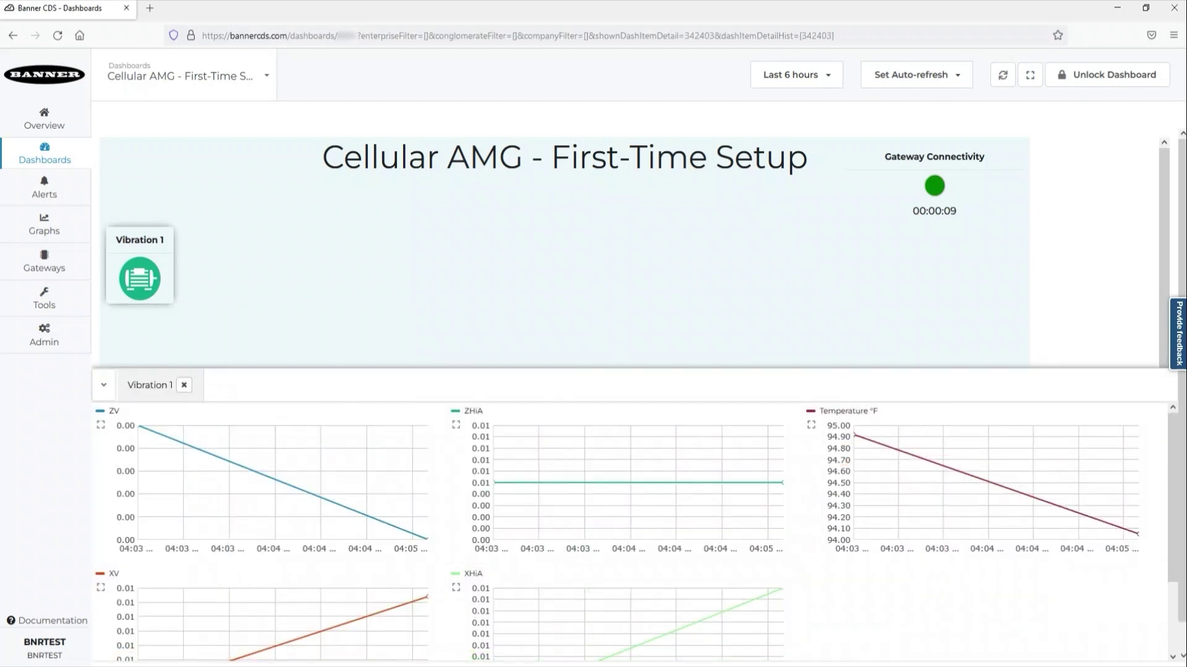
left_click(184, 385)
Unlock the dashboard and rename it to 'AMG Machine #1'.
left_click(1112, 75)
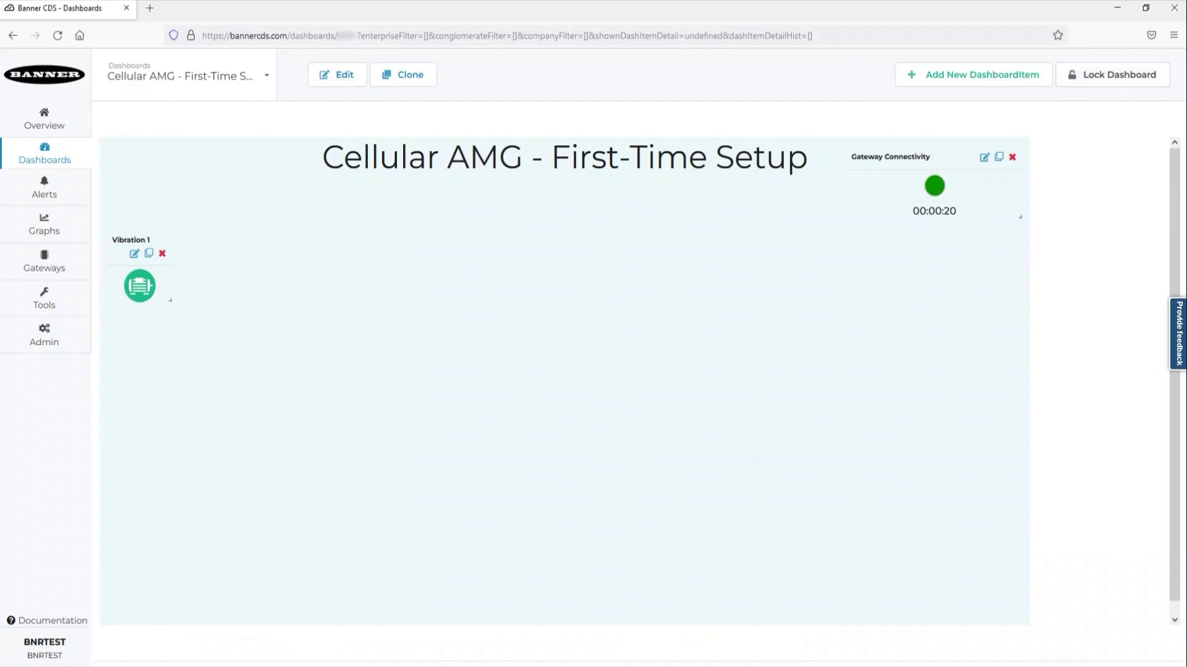
left_click(337, 75)
type("AMG Machine #1")
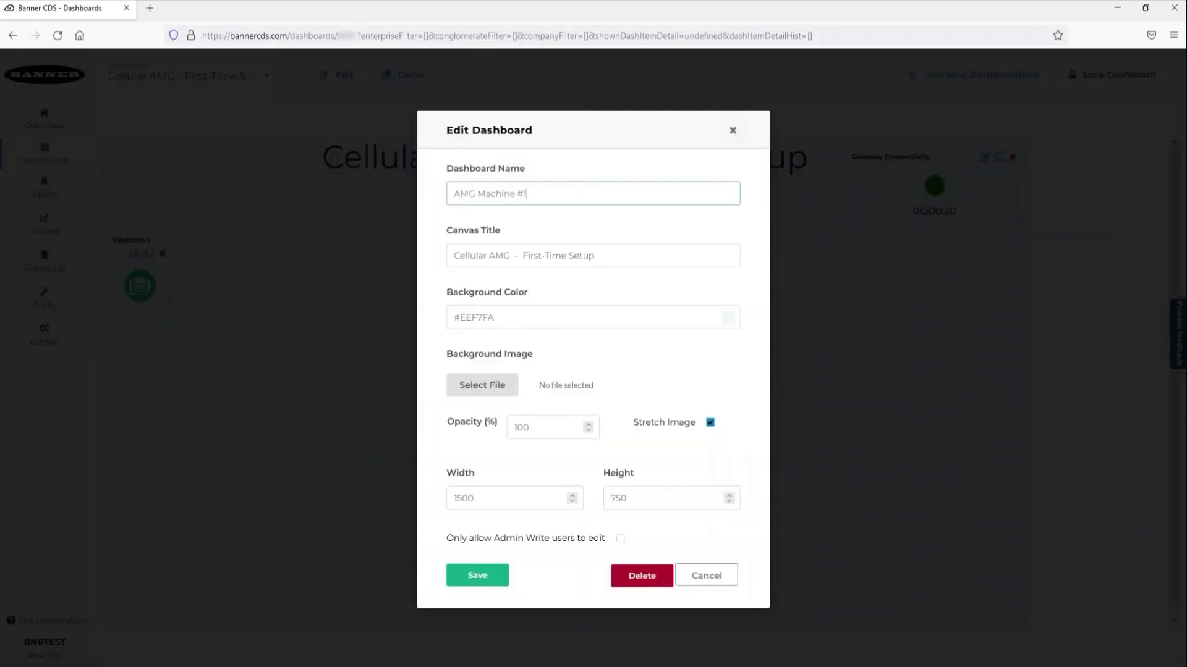
key("Return")
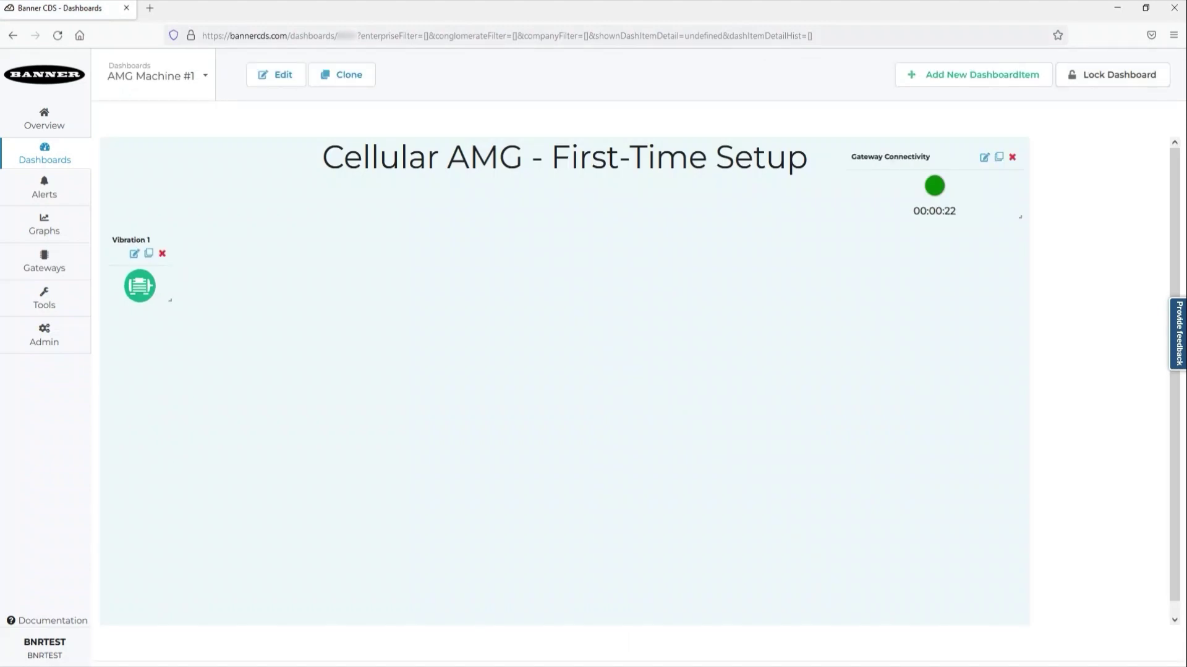
Replace the dashboard's canvas title with 'AMG Machine #1'.
left_click(275, 75)
triple_click(519, 255)
type("AMG Machine #1")
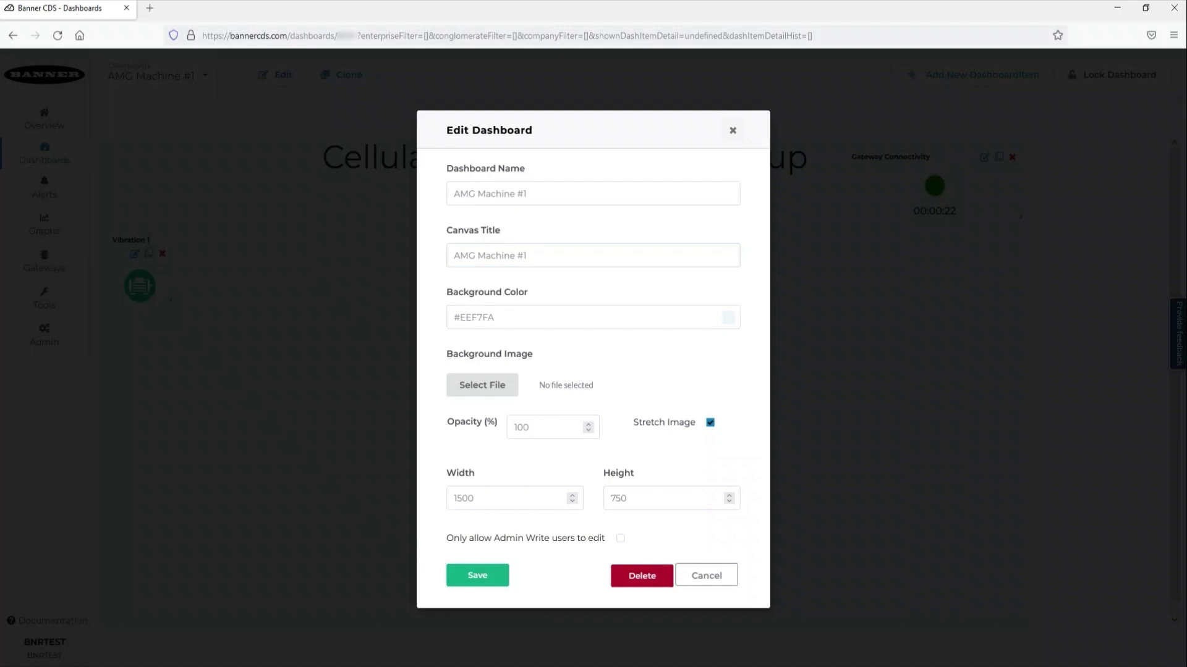